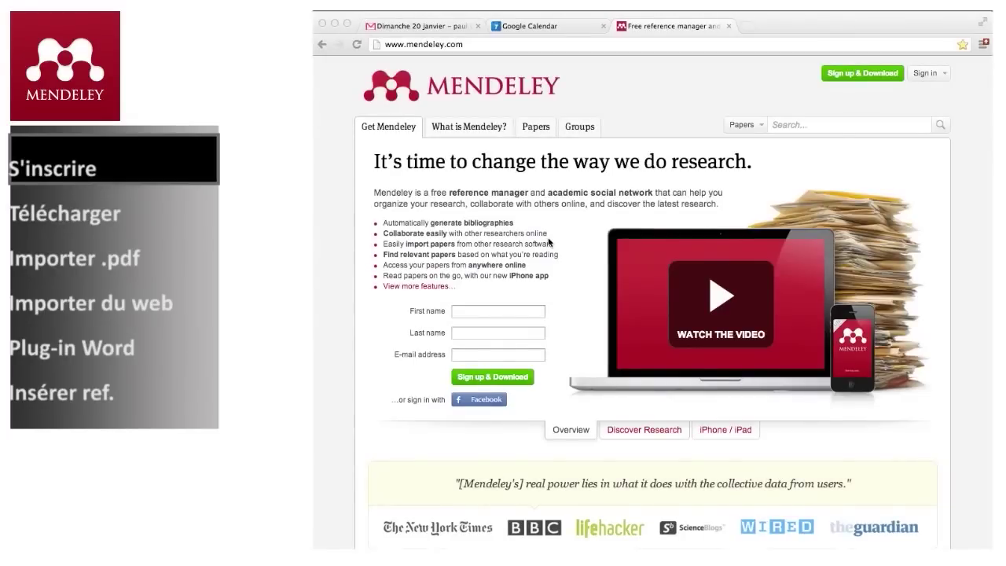
- Enter the user's first name, last name and e-mail address in the sign-up form and submit it
{"action": "left_click", "coordinate": [464, 312]}
{"action": "key", "text": "Tab"}
{"action": "key", "text": "Tab"}
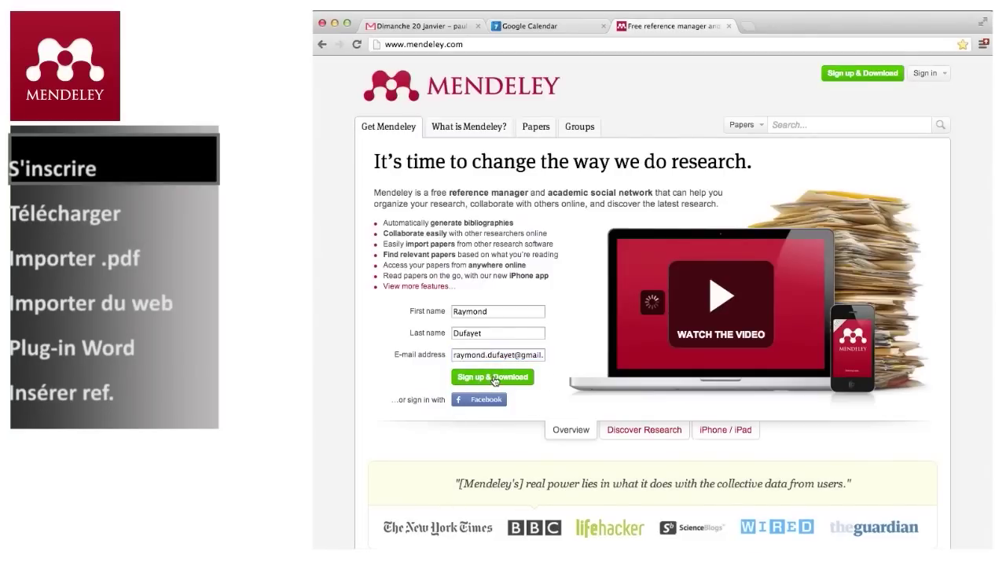
{"action": "left_click", "coordinate": [494, 379]}
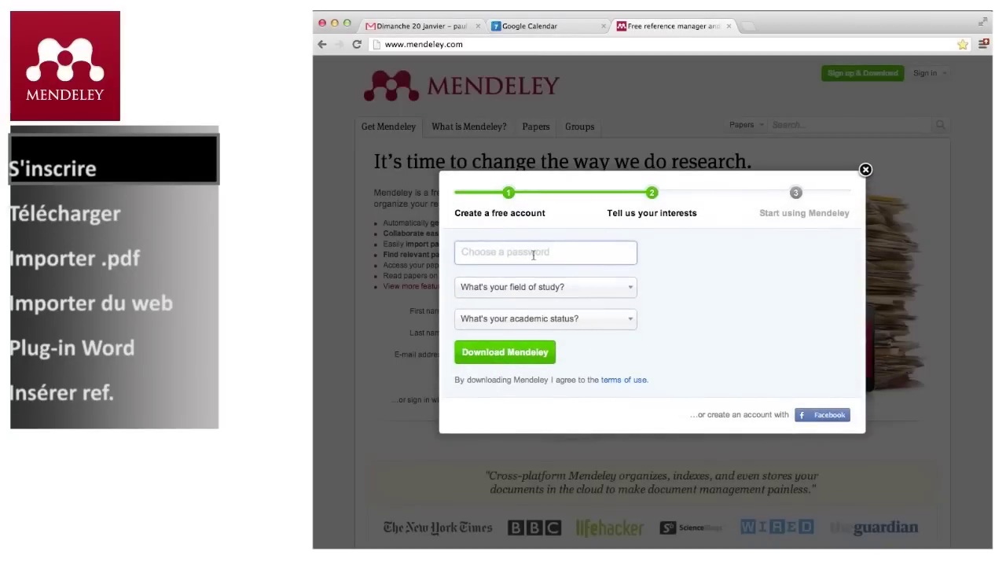
- Set the account password, choose Medicine and Student (Postgraduate), and download Mendeley
{"action": "type", "text": "••••••••"}
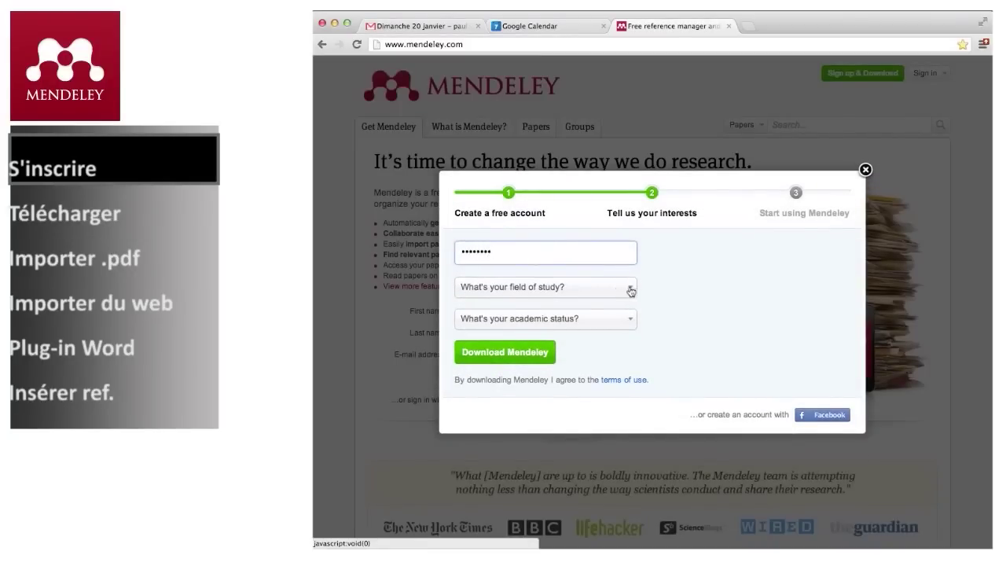
{"action": "left_click", "coordinate": [630, 289]}
{"action": "scroll", "coordinate": [577, 406], "scroll_direction": "down", "scroll_amount": 3}
{"action": "scroll", "coordinate": [577, 409], "scroll_direction": "down", "scroll_amount": 2}
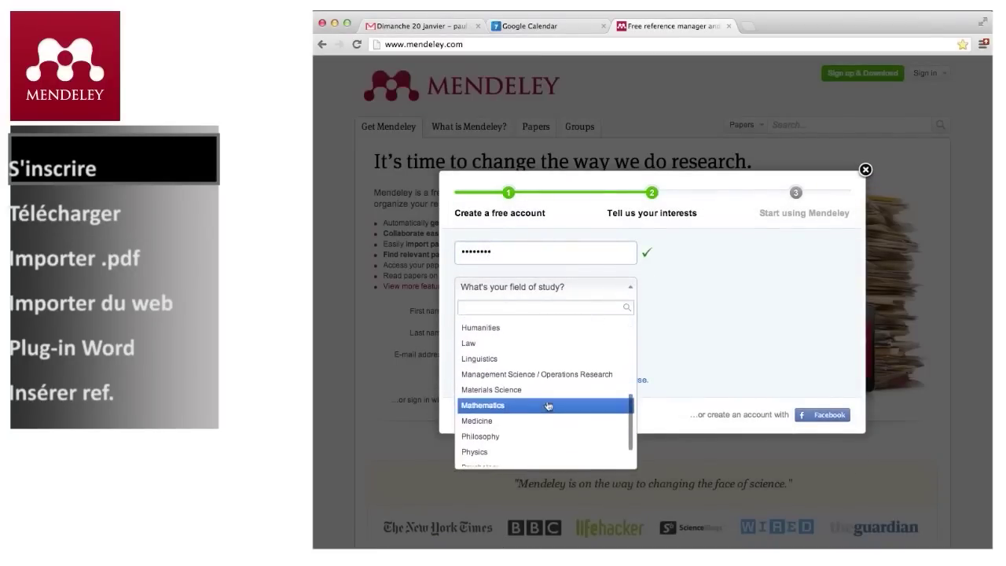
{"action": "left_click", "coordinate": [489, 423]}
{"action": "left_click", "coordinate": [626, 321]}
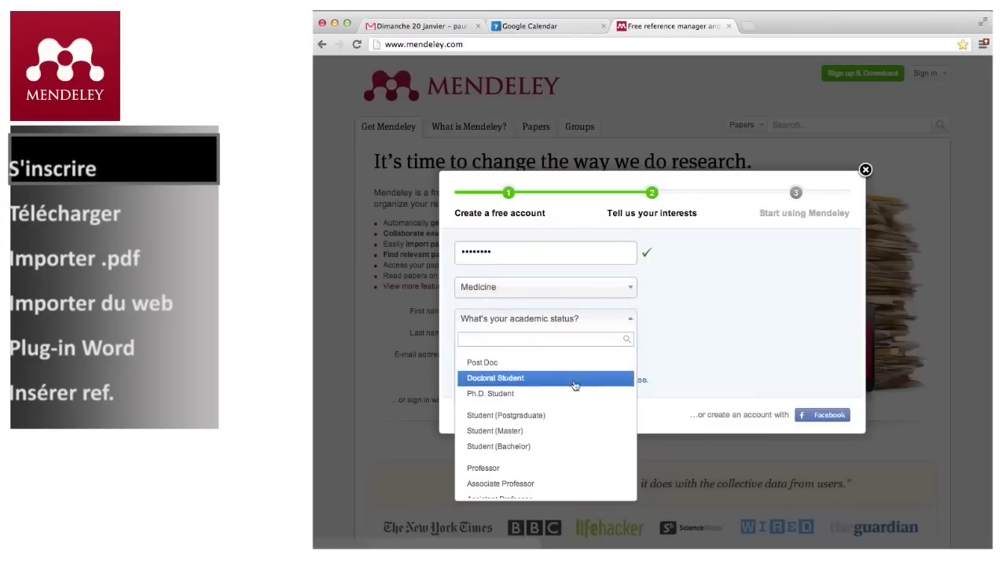
{"action": "left_click", "coordinate": [527, 417]}
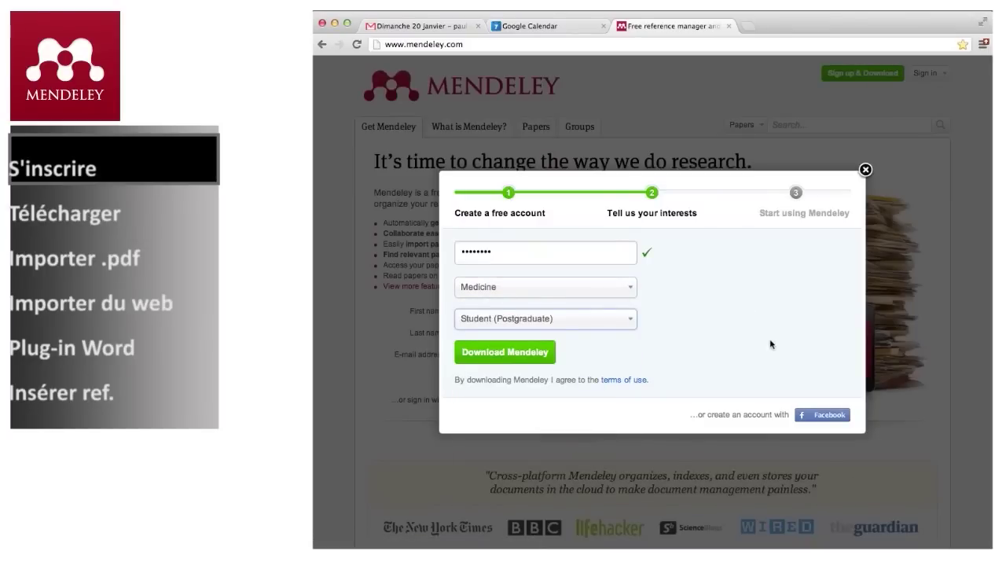
{"action": "left_click", "coordinate": [497, 354]}
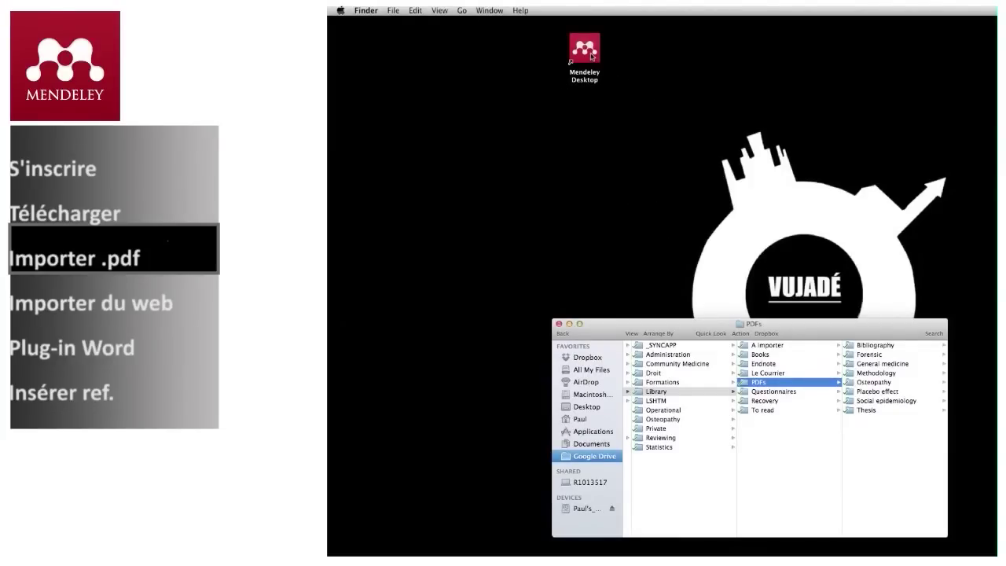
- Launch Mendeley Desktop and drag the Green 2006 PDF from the Methodology folder into the library
{"action": "double_click", "coordinate": [591, 54]}
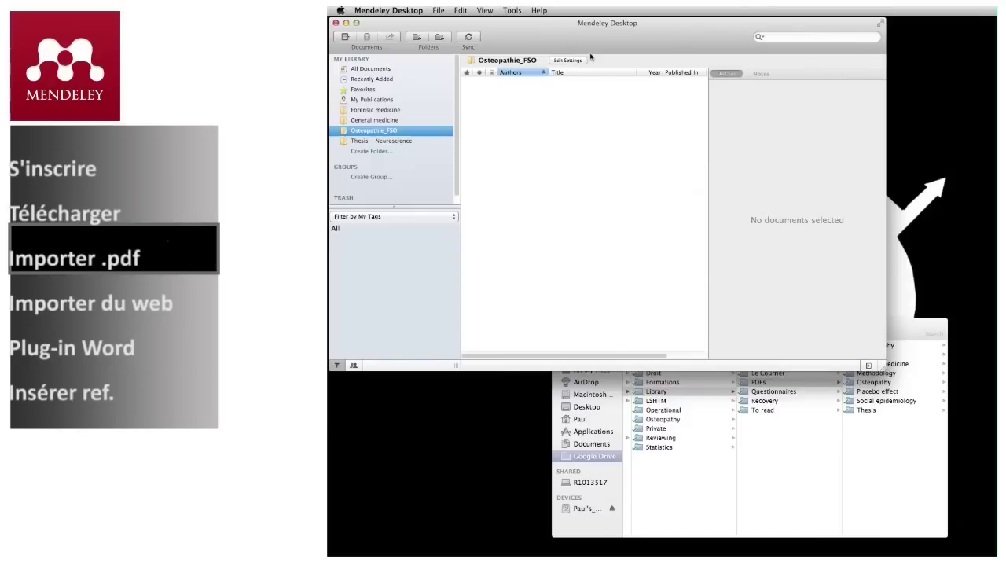
{"action": "left_click", "coordinate": [912, 336]}
{"action": "left_click", "coordinate": [877, 373]}
{"action": "scroll", "coordinate": [902, 403], "scroll_direction": "down", "scroll_amount": 10}
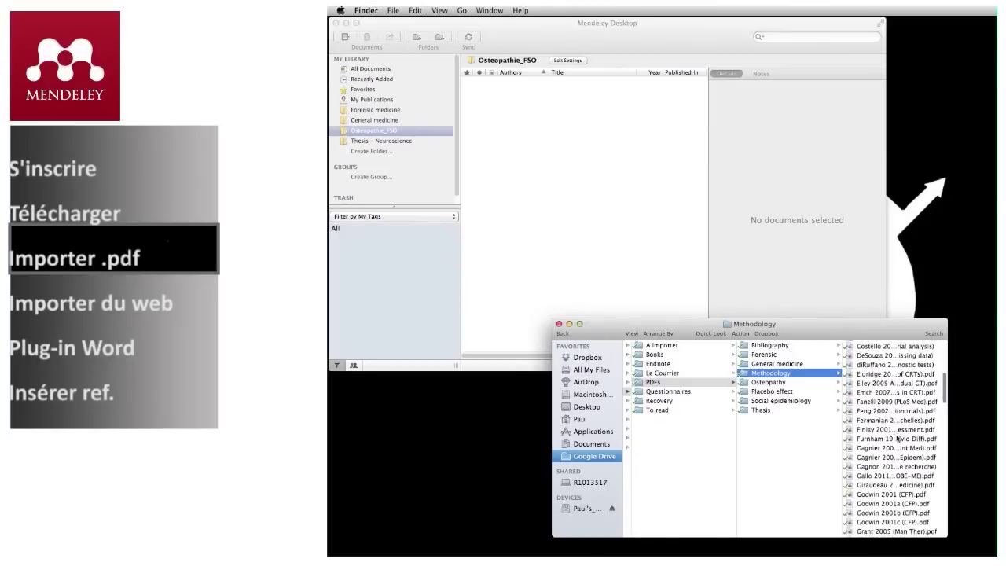
{"action": "left_click", "coordinate": [885, 469]}
{"action": "left_click", "coordinate": [773, 470]}
{"action": "left_click_drag", "start_coordinate": [773, 470], "coordinate": [538, 110]}
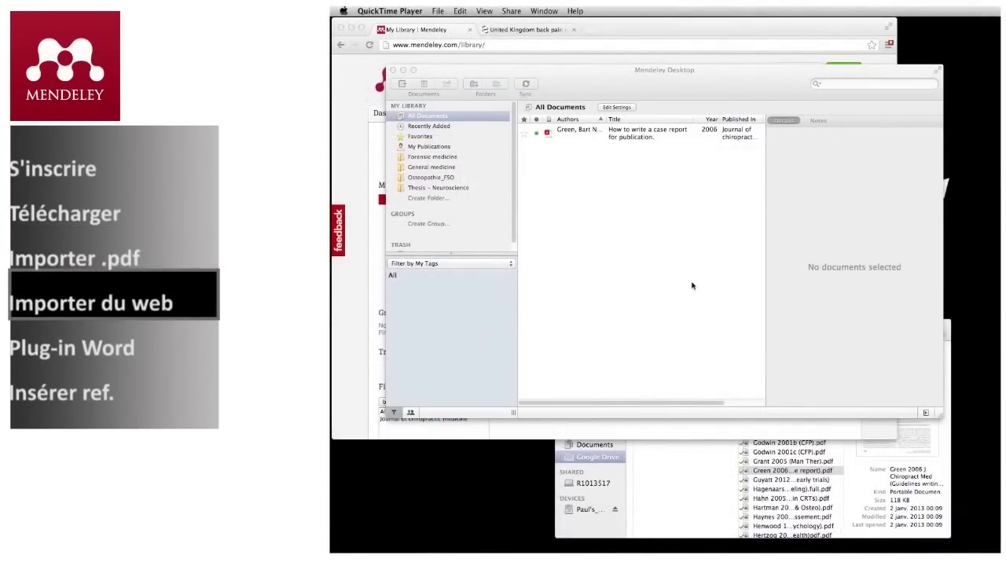
- Open the Web Importer installation page from Mendeley Desktop's Tools menu
{"action": "left_click", "coordinate": [693, 286]}
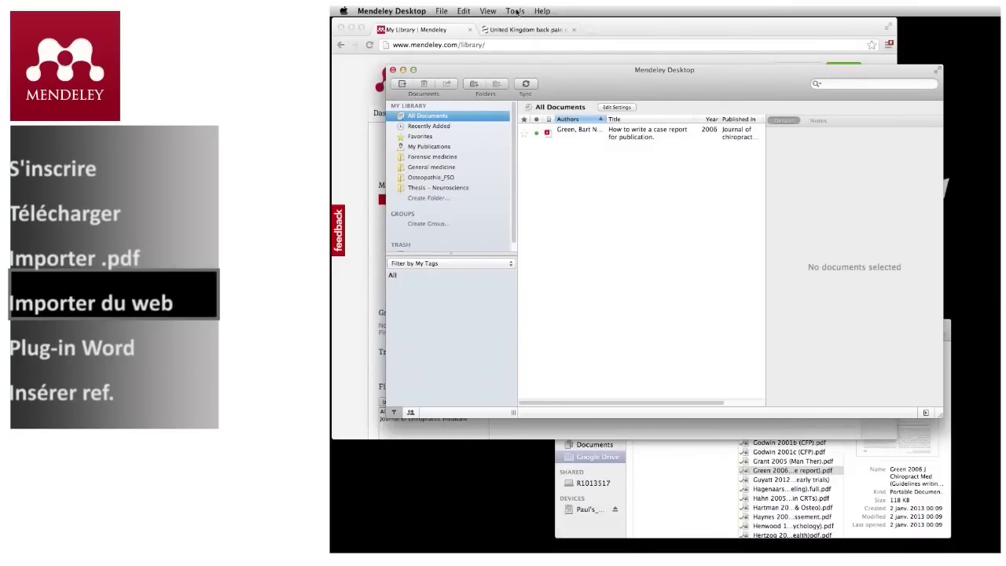
{"action": "left_click", "coordinate": [515, 11]}
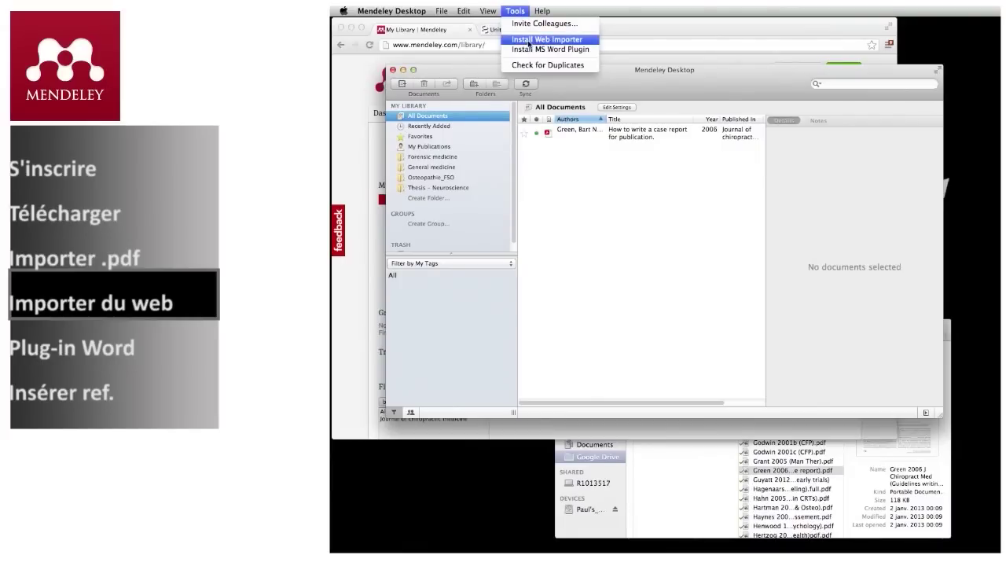
{"action": "left_click", "coordinate": [529, 41]}
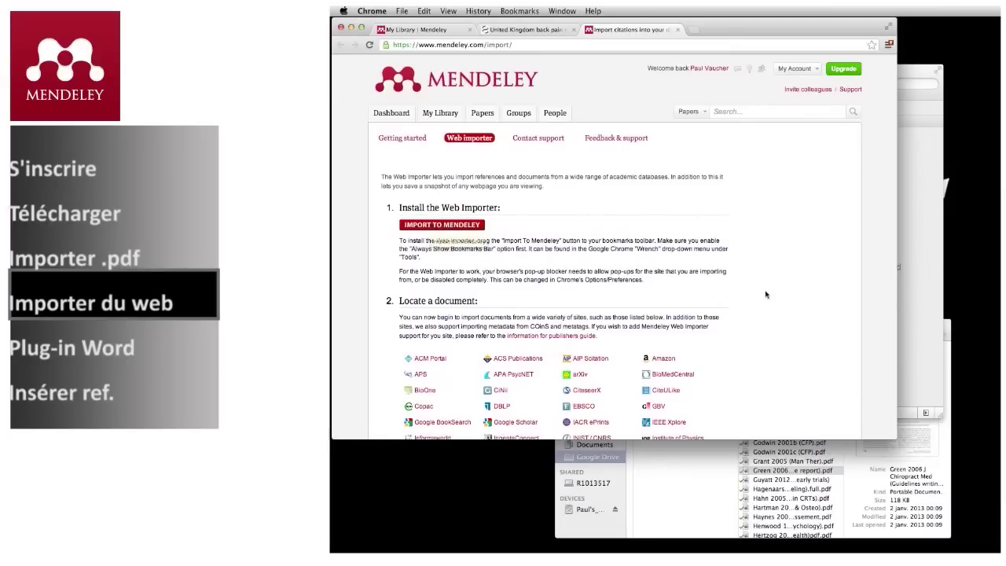
- Always show Chrome's bookmarks bar and add the Import to Mendeley button to it
{"action": "scroll", "coordinate": [768, 316], "scroll_direction": "down", "scroll_amount": 3}
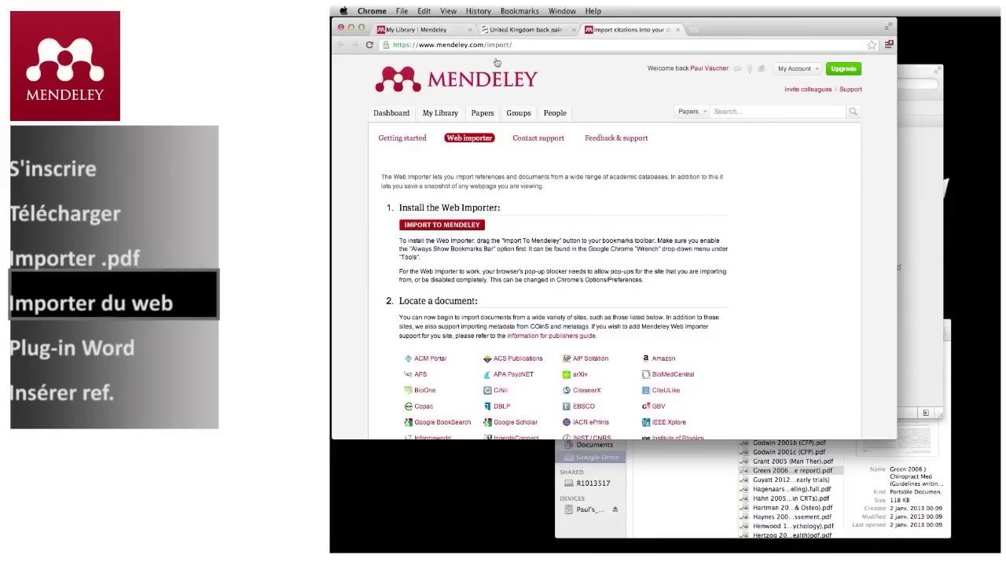
{"action": "left_click", "coordinate": [448, 11]}
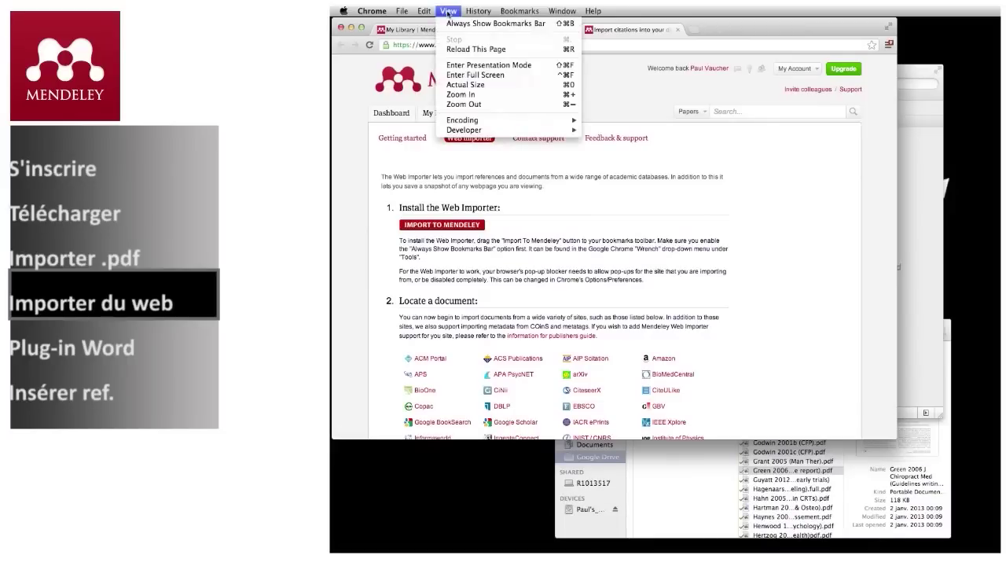
{"action": "left_click", "coordinate": [457, 23]}
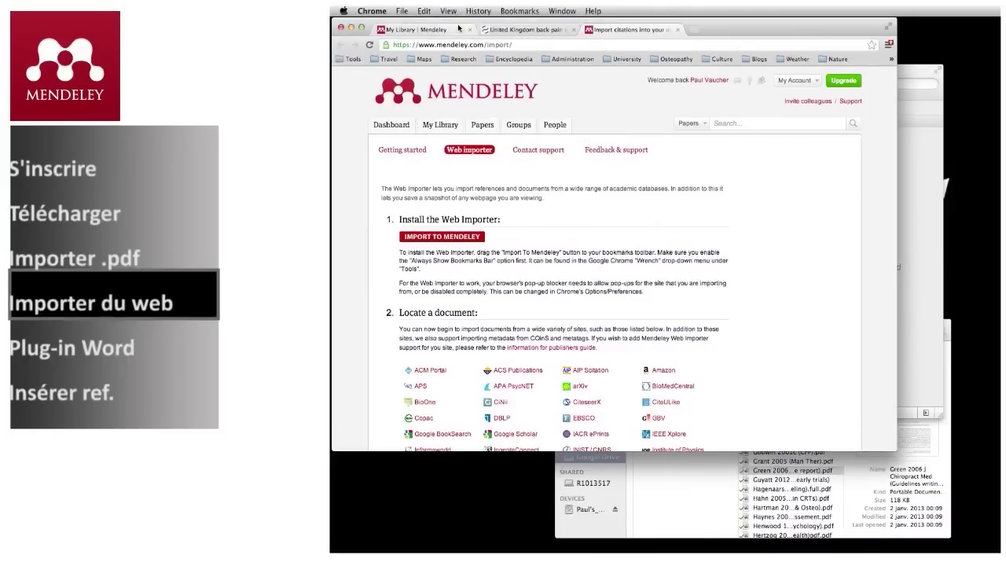
{"action": "left_click_drag", "start_coordinate": [438, 238], "coordinate": [342, 60]}
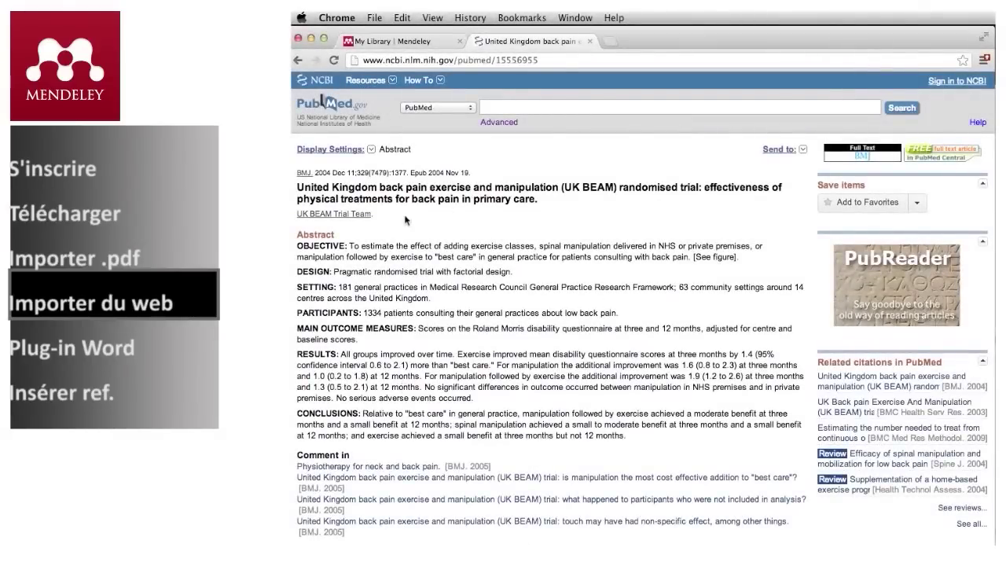
- Import the UK BEAM trial from PubMed with the Mendeley bookmarklet and save it to the library
{"action": "left_click", "coordinate": [528, 20]}
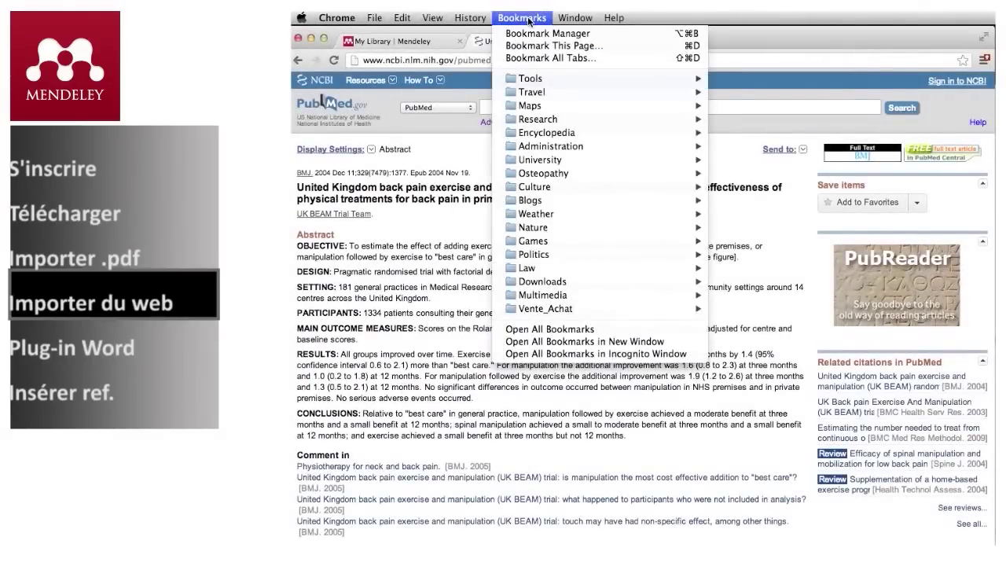
{"action": "mouse_move", "coordinate": [592, 82]}
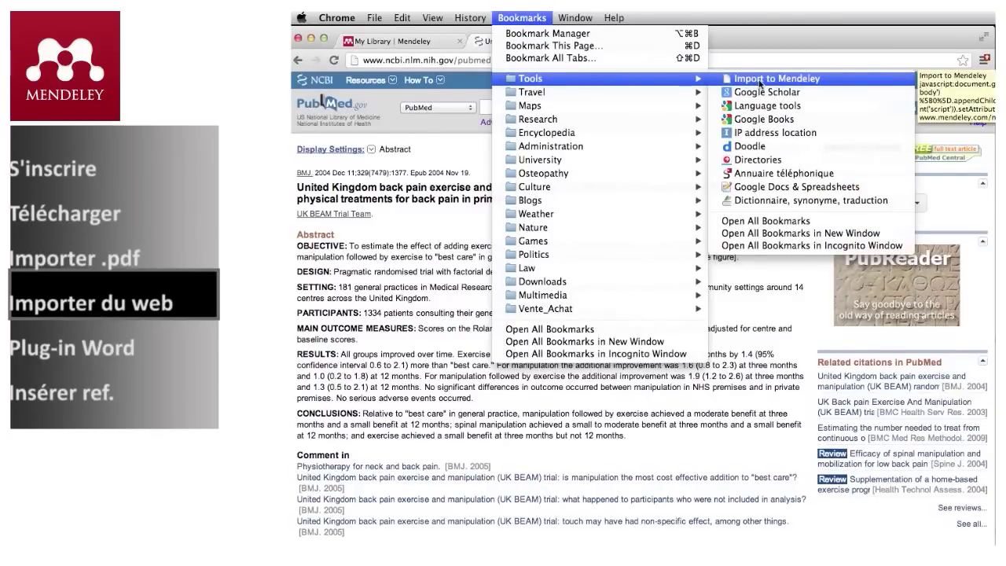
{"action": "left_click", "coordinate": [760, 79]}
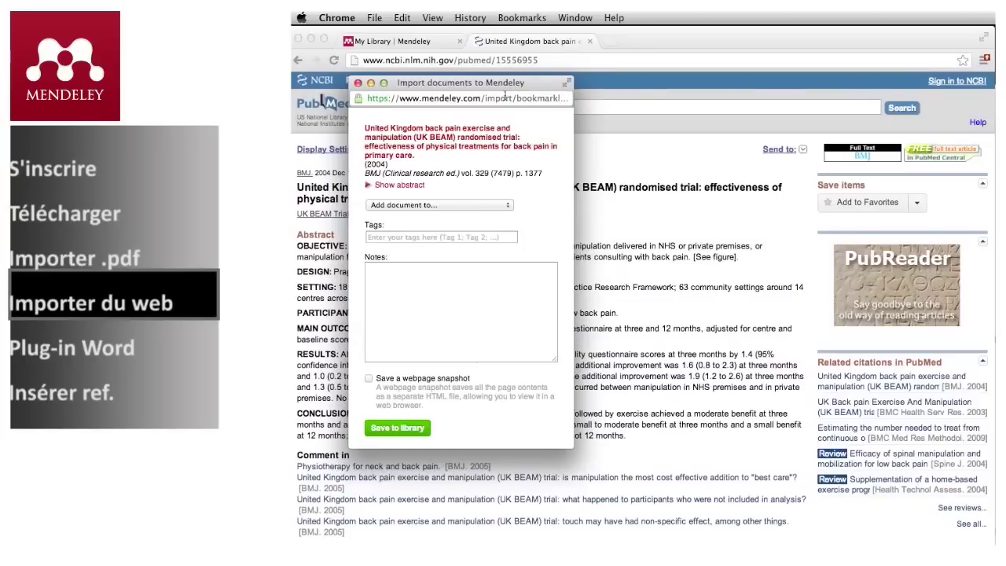
{"action": "left_click", "coordinate": [377, 437]}
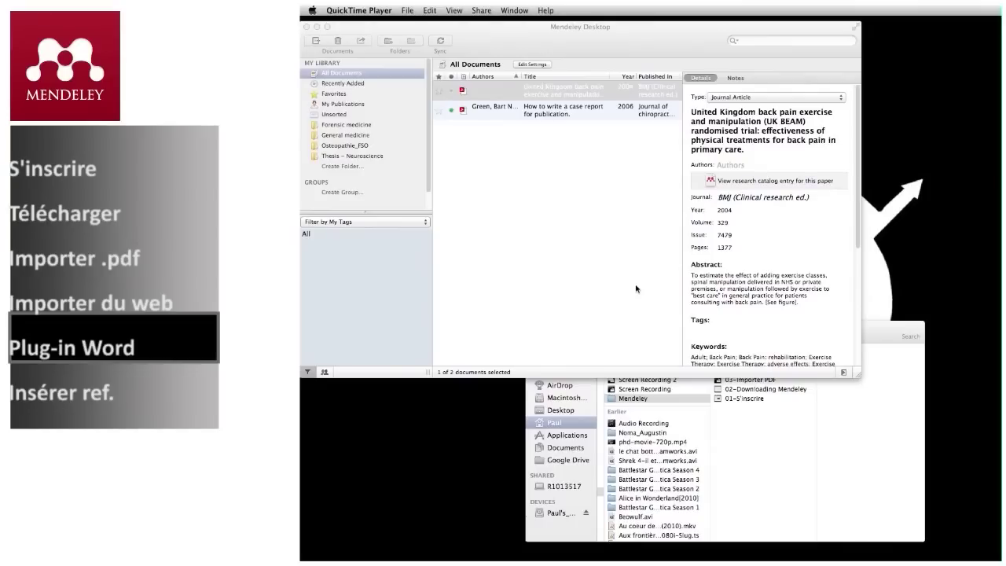
- Install the MS Word plugin from Mendeley Desktop's Tools menu
{"action": "left_click", "coordinate": [636, 287]}
{"action": "left_click", "coordinate": [485, 11]}
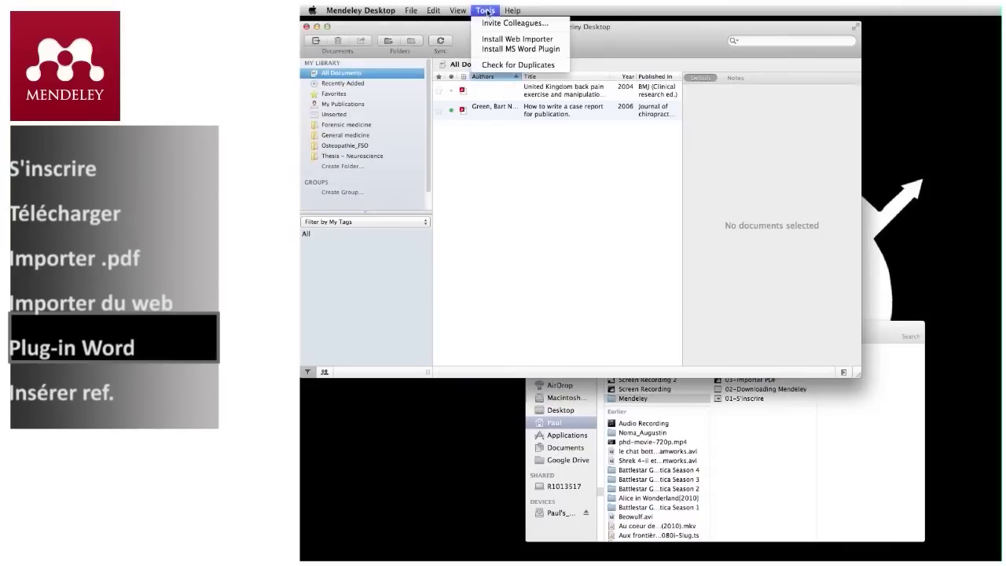
{"action": "left_click", "coordinate": [500, 50]}
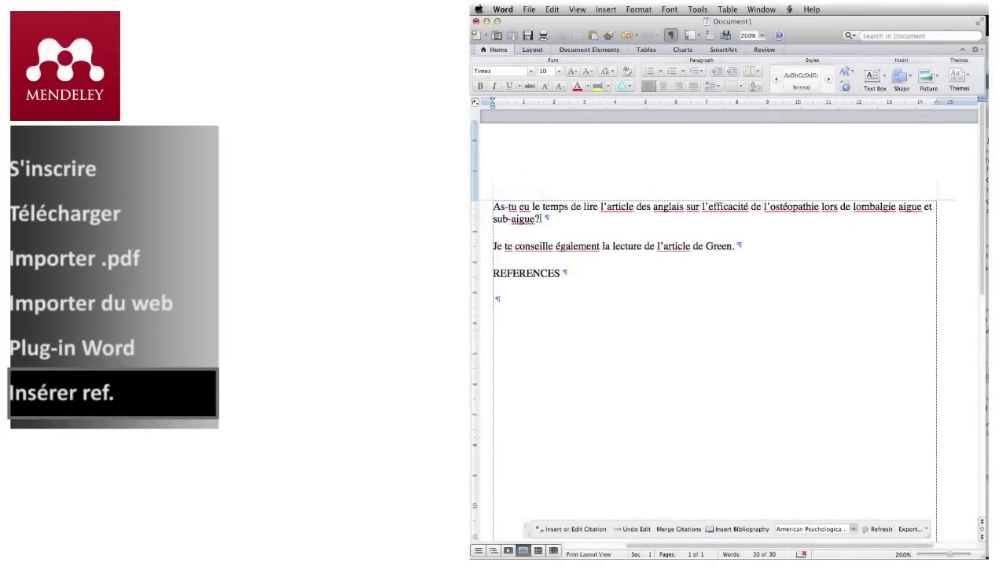
- Cite the UK BEAM trial, found by searching 'bea', as (Russel et al., 2004) after 'sub-aigue?'
{"action": "left_click", "coordinate": [539, 219]}
{"action": "left_click", "coordinate": [558, 531]}
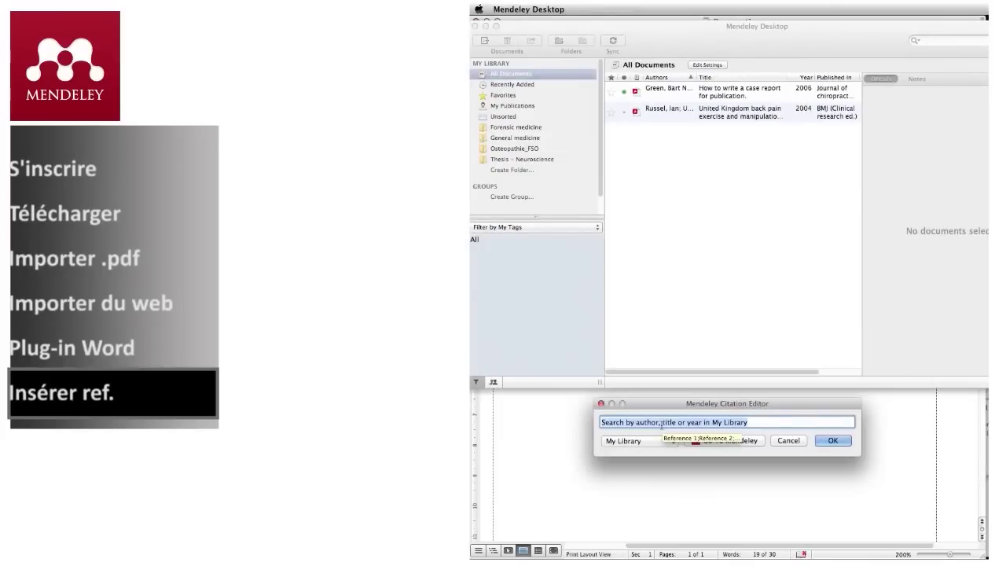
{"action": "type", "text": "bea"}
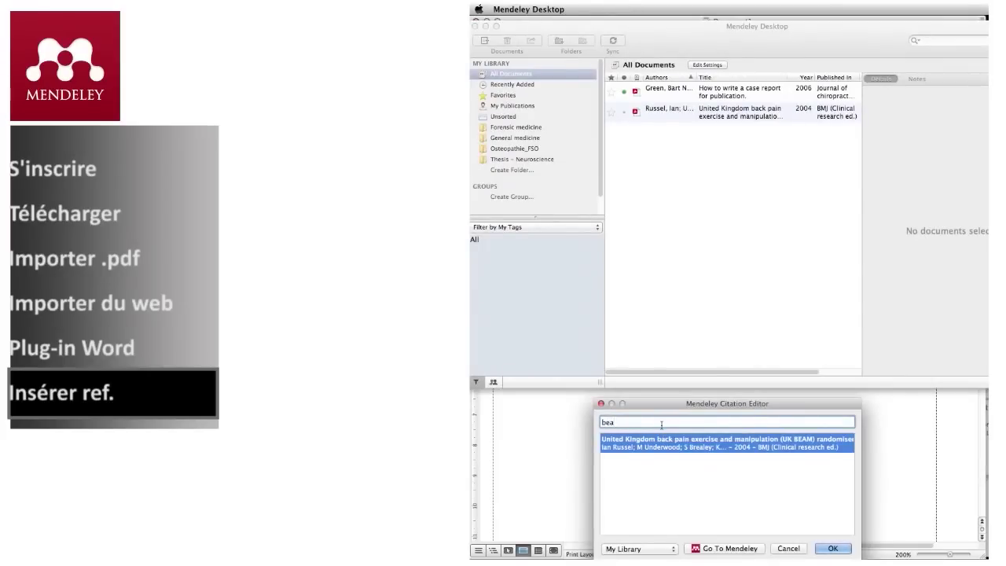
{"action": "left_click", "coordinate": [673, 440]}
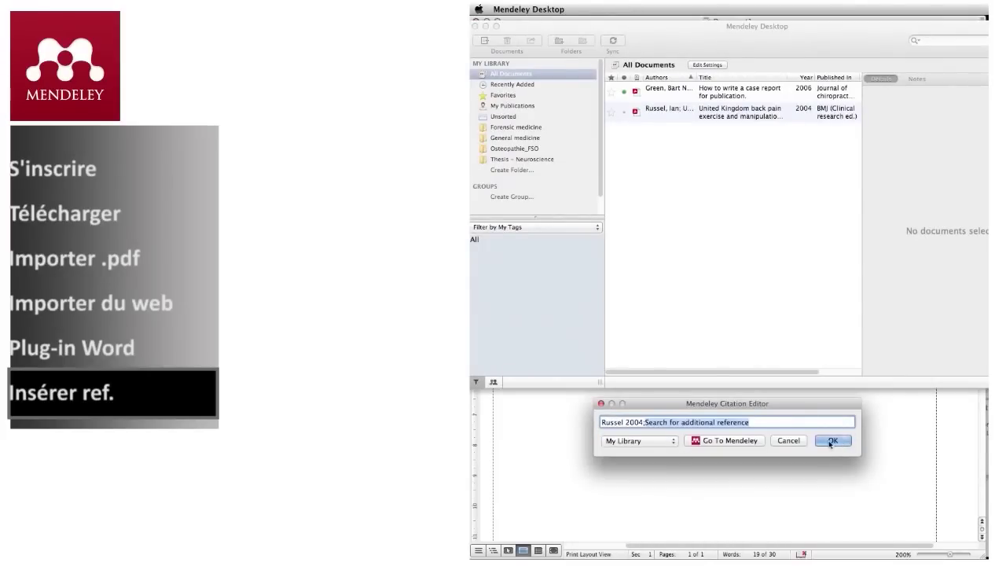
{"action": "left_click", "coordinate": [828, 442]}
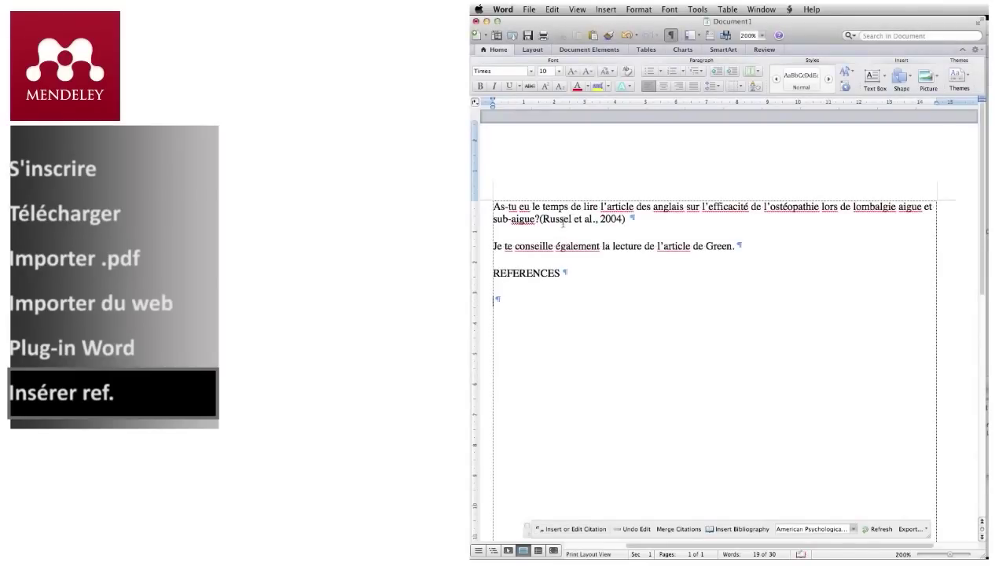
{"action": "left_click", "coordinate": [734, 246]}
- Cite (Green & Johnson, 2006) after 'Green' and insert the bibliography under REFERENCES
{"action": "left_click", "coordinate": [570, 530]}
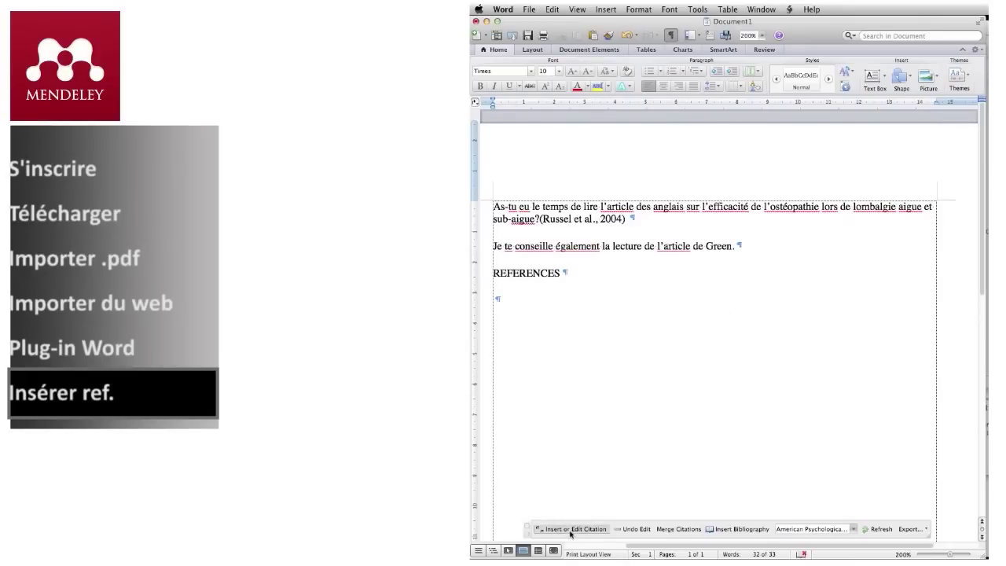
{"action": "type", "text": "gre"}
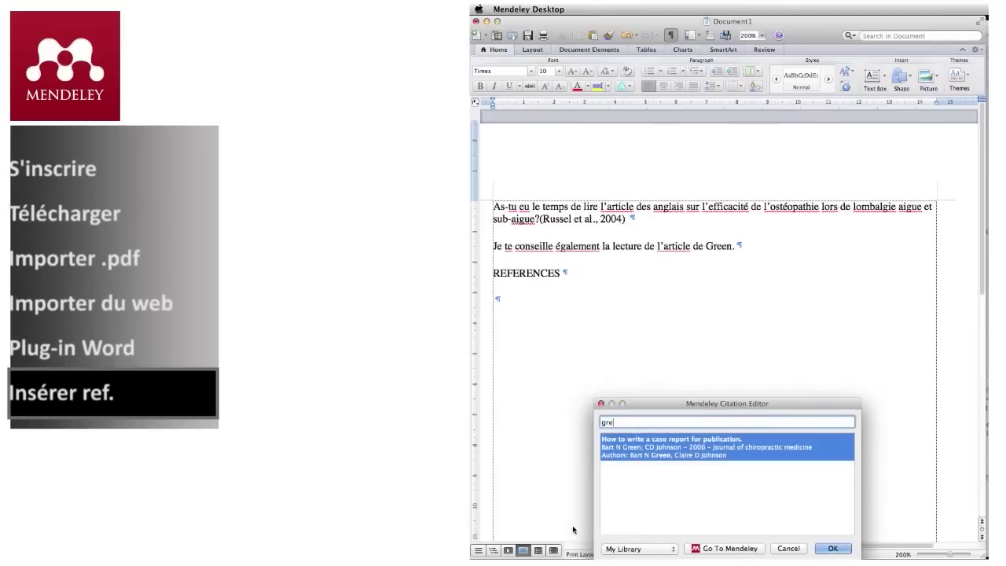
{"action": "left_click", "coordinate": [708, 447]}
{"action": "left_click", "coordinate": [838, 441]}
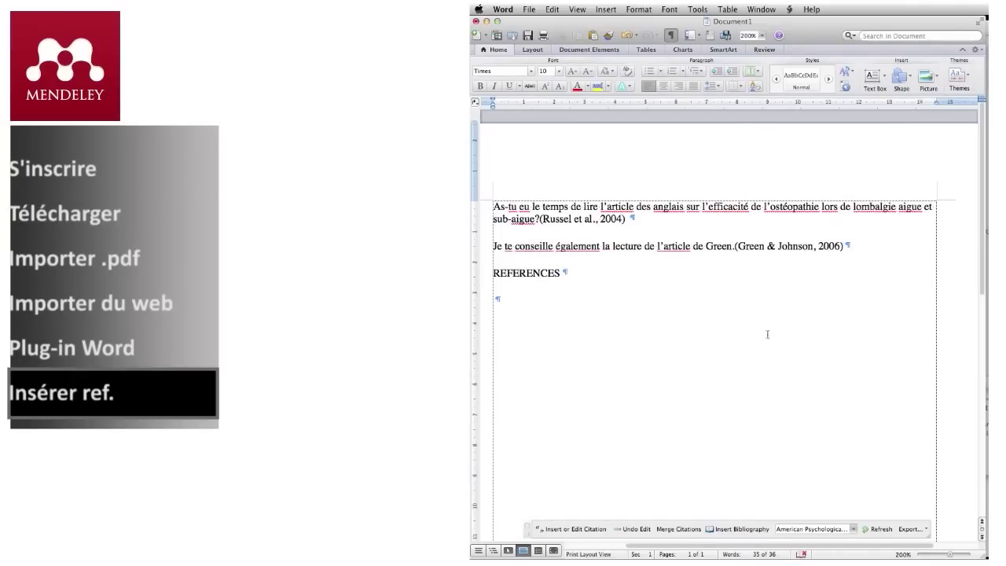
{"action": "left_click", "coordinate": [484, 304]}
{"action": "left_click", "coordinate": [737, 529]}
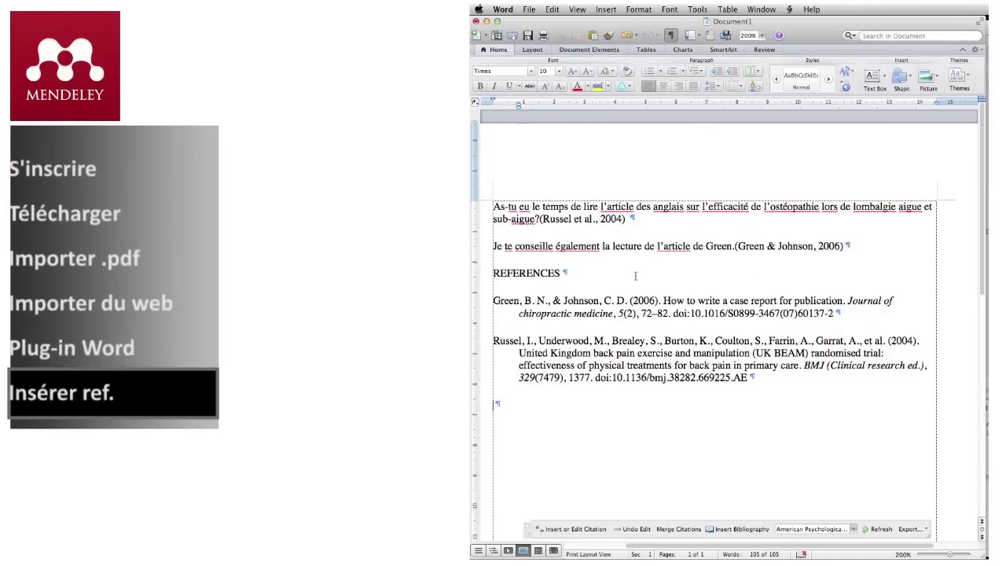
- Switch the citation style to Vancouver, then look through More Styles for other styles
{"action": "left_click", "coordinate": [854, 530]}
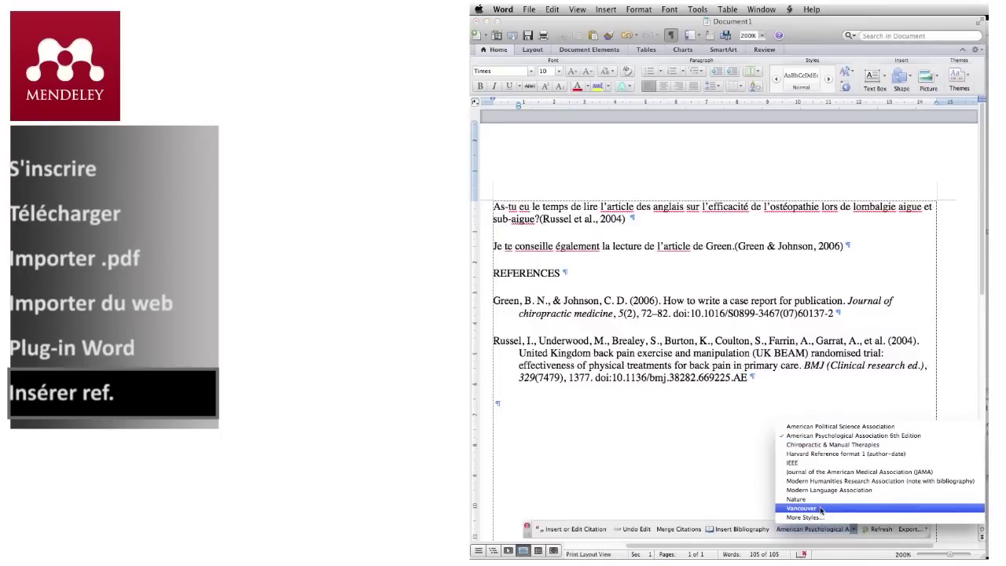
{"action": "left_click", "coordinate": [821, 509]}
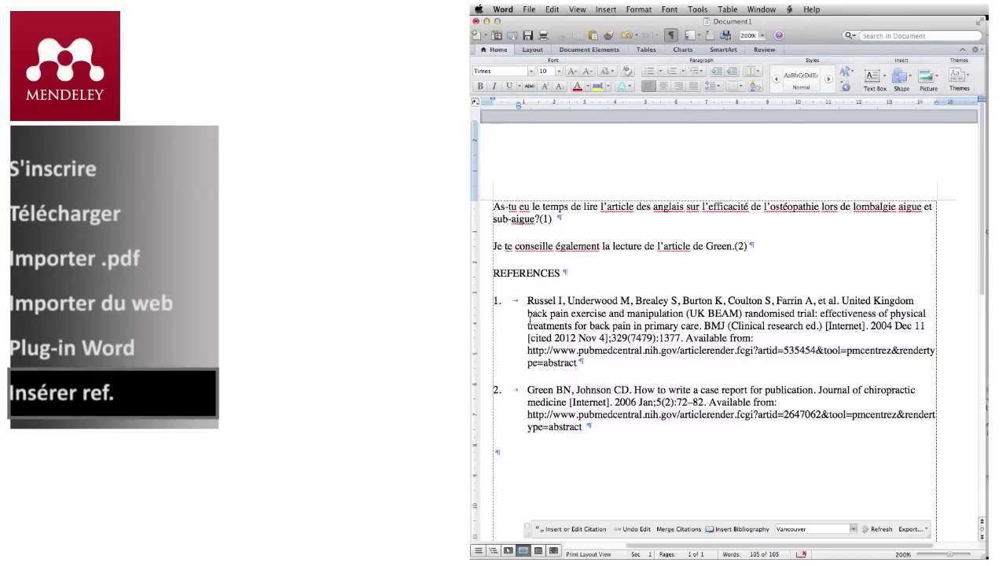
{"action": "left_click", "coordinate": [856, 530]}
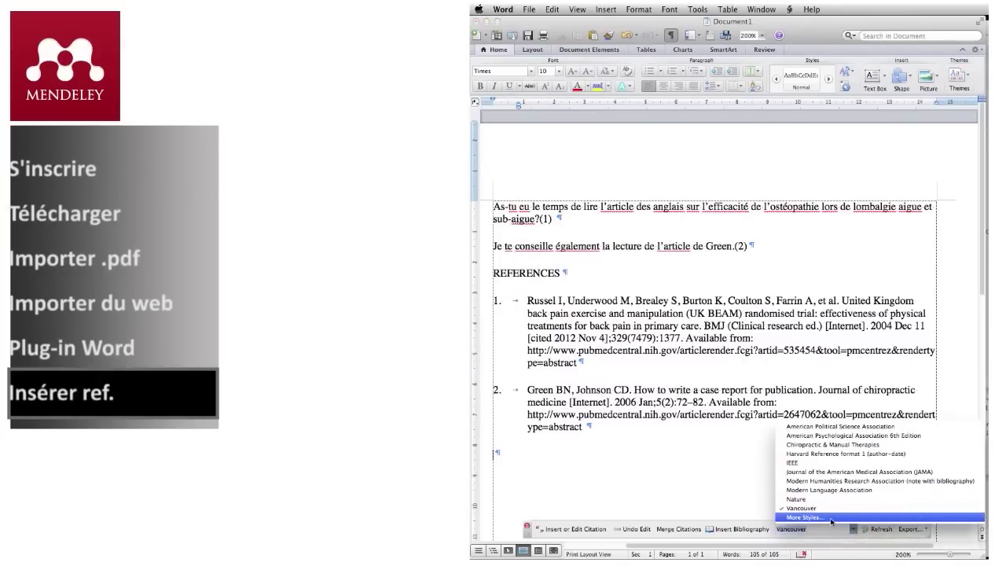
{"action": "left_click", "coordinate": [824, 522]}
- Find 'BMC Medicin' among the downloadable styles, install BMC Medicine, and finish
{"action": "left_click", "coordinate": [750, 94]}
{"action": "left_click", "coordinate": [634, 122]}
{"action": "type", "text": "BMC Medicin"}
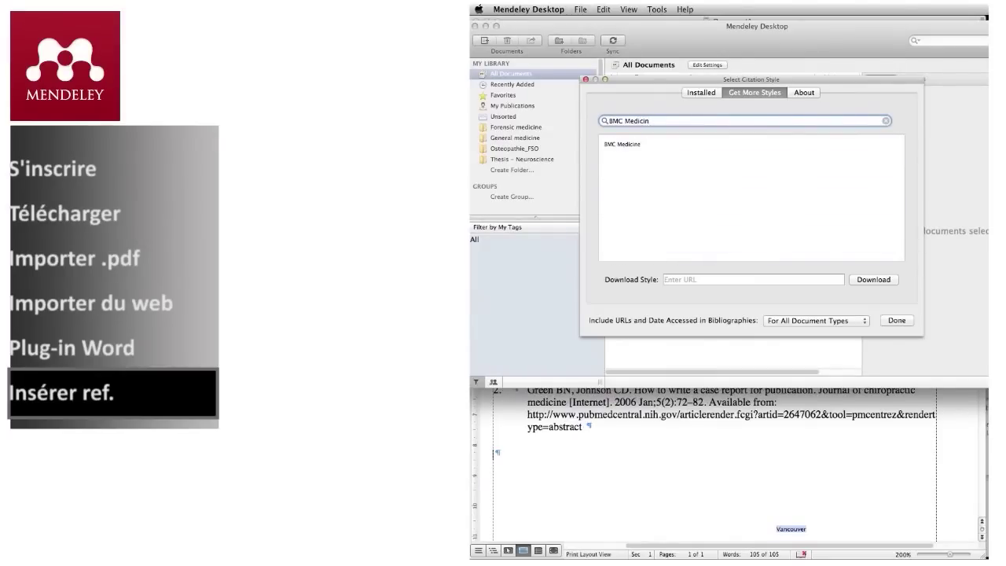
{"action": "left_click", "coordinate": [618, 145]}
{"action": "left_click", "coordinate": [872, 152]}
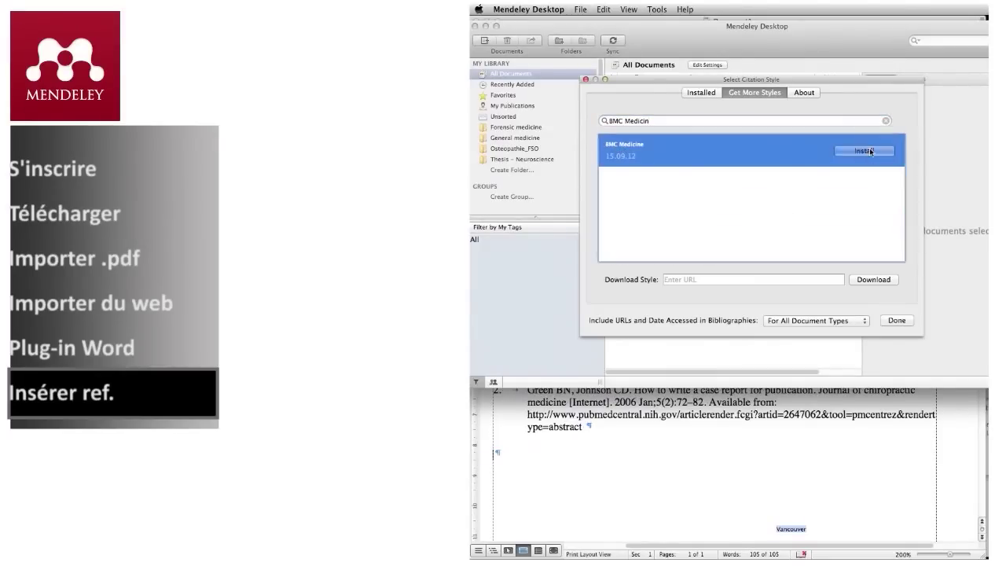
{"action": "left_click", "coordinate": [897, 321]}
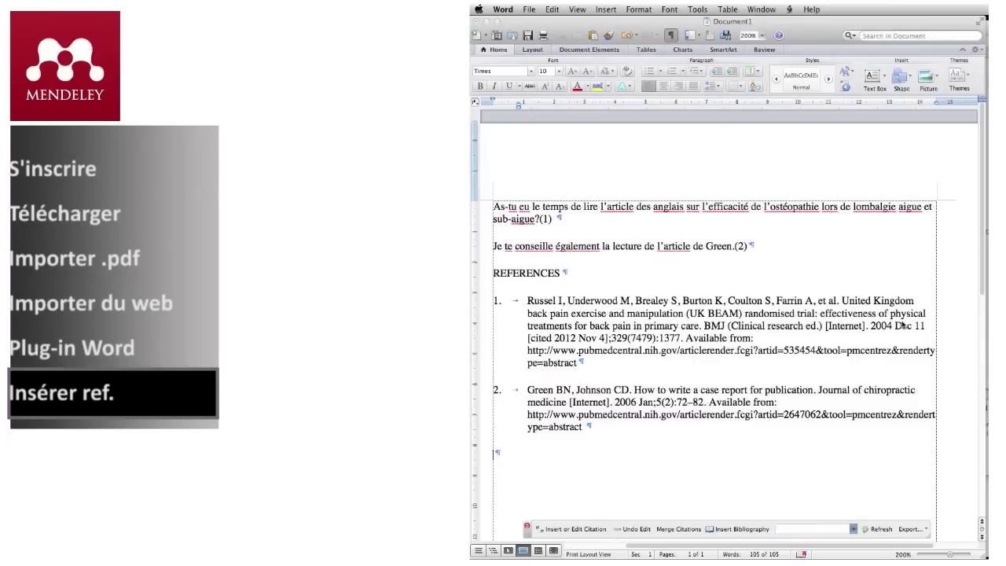
- Choose BMC Medicine in the Word toolbar's citation style list, giving bracketed [1] and [2] citations
{"action": "left_click", "coordinate": [854, 529]}
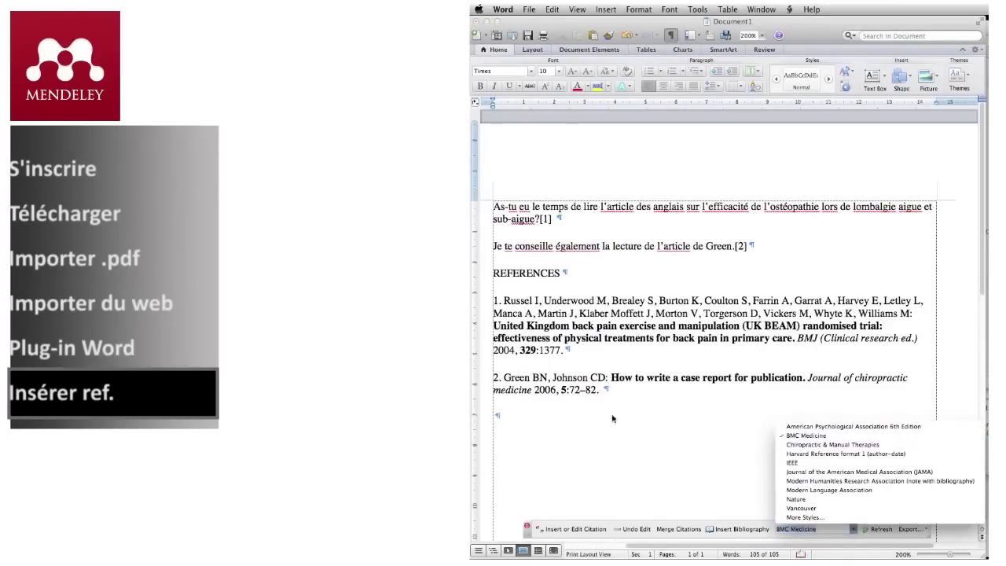
{"action": "left_click", "coordinate": [495, 415]}
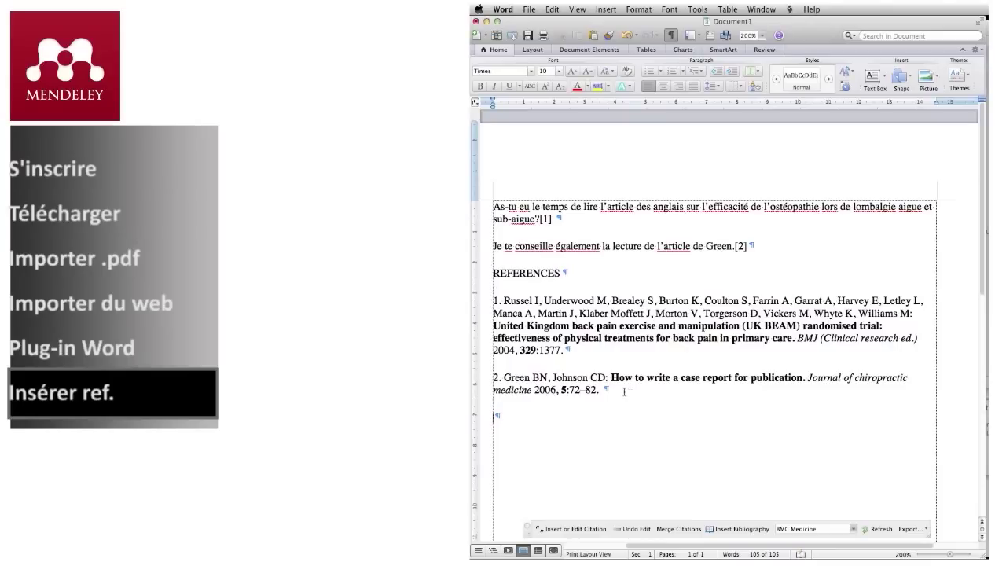